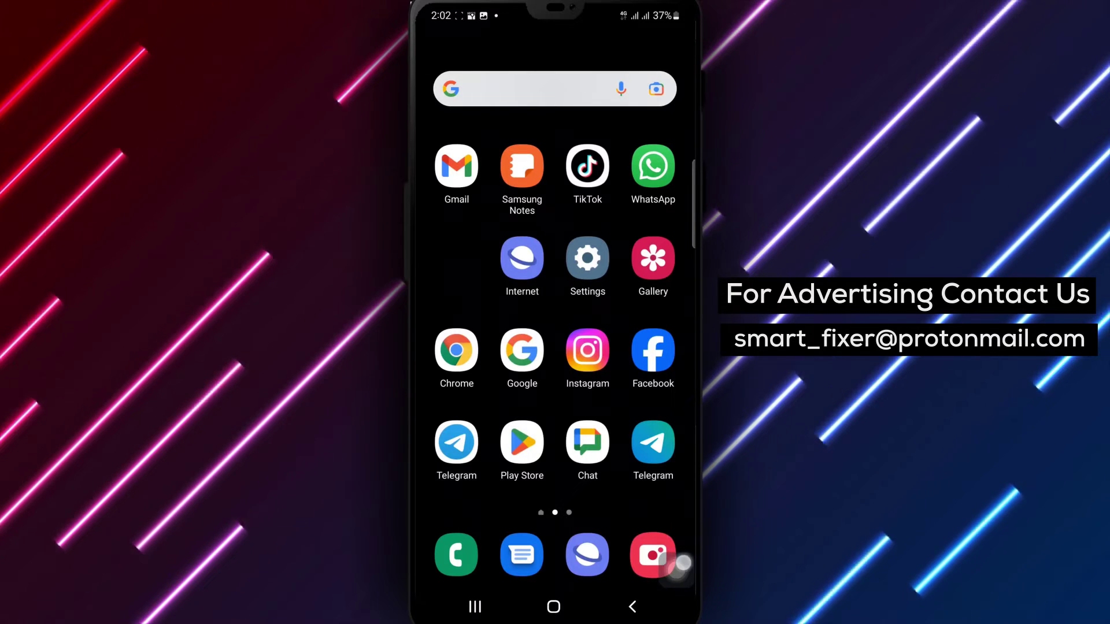
- Launch WhatsApp and open the two-recipient broadcast list chat
left_click(654, 166)
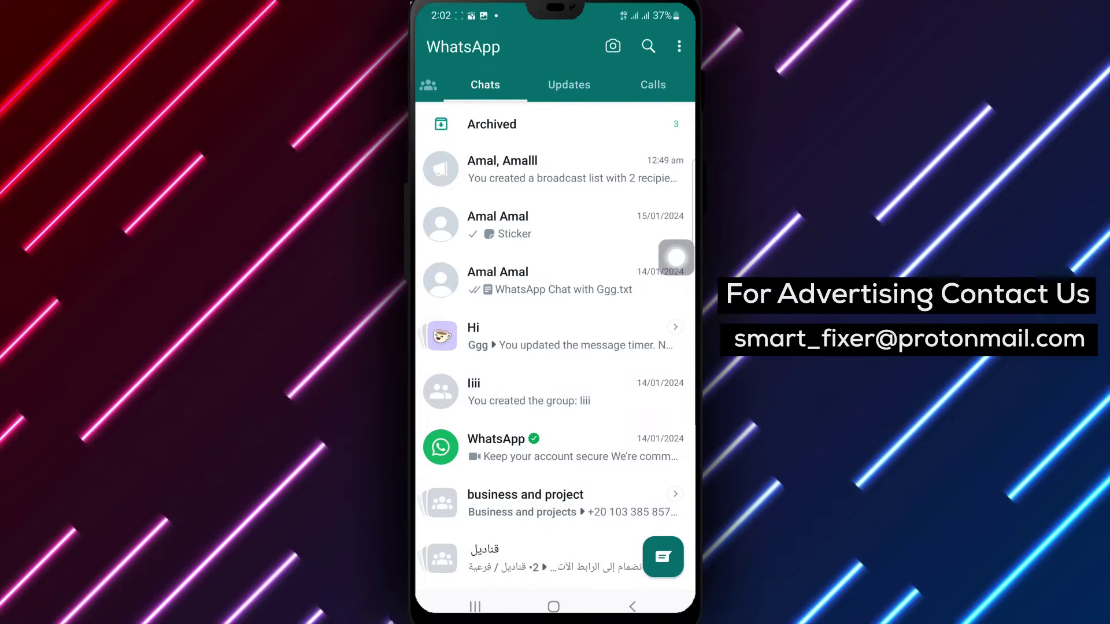
left_click(547, 165)
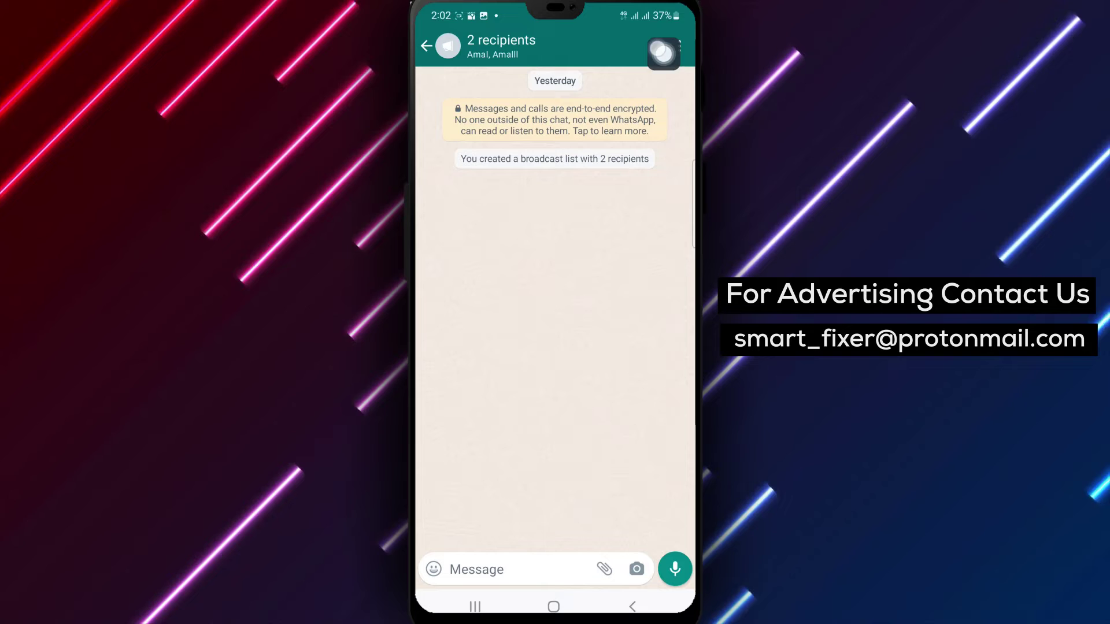
- Open Broadcast list info for 'Untitled List' from the chat's three-dot menu
left_click(679, 46)
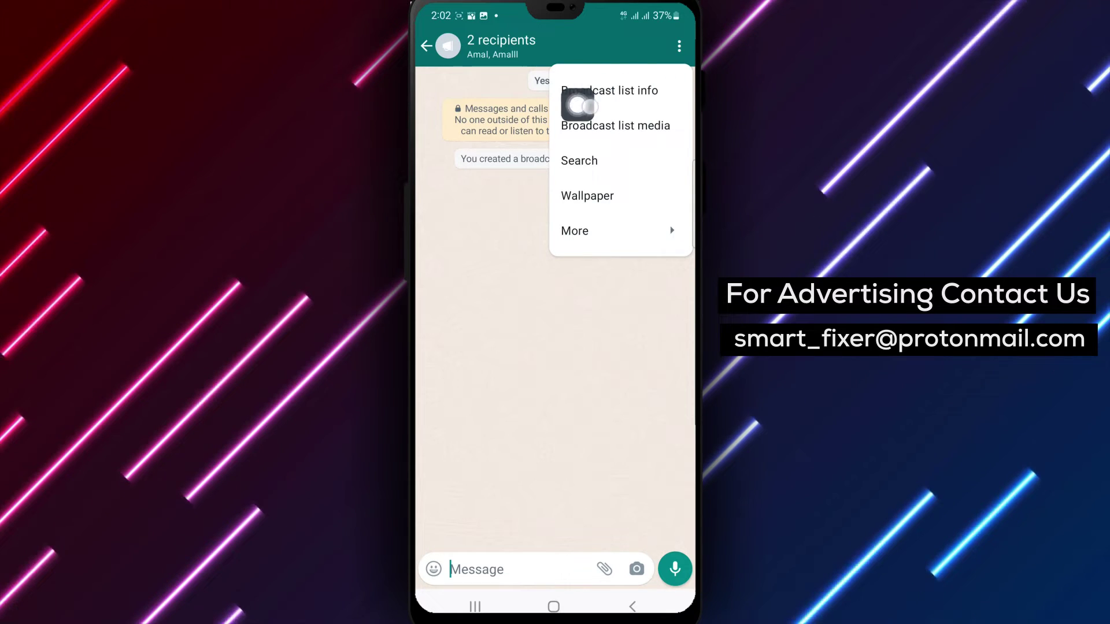
left_click(609, 90)
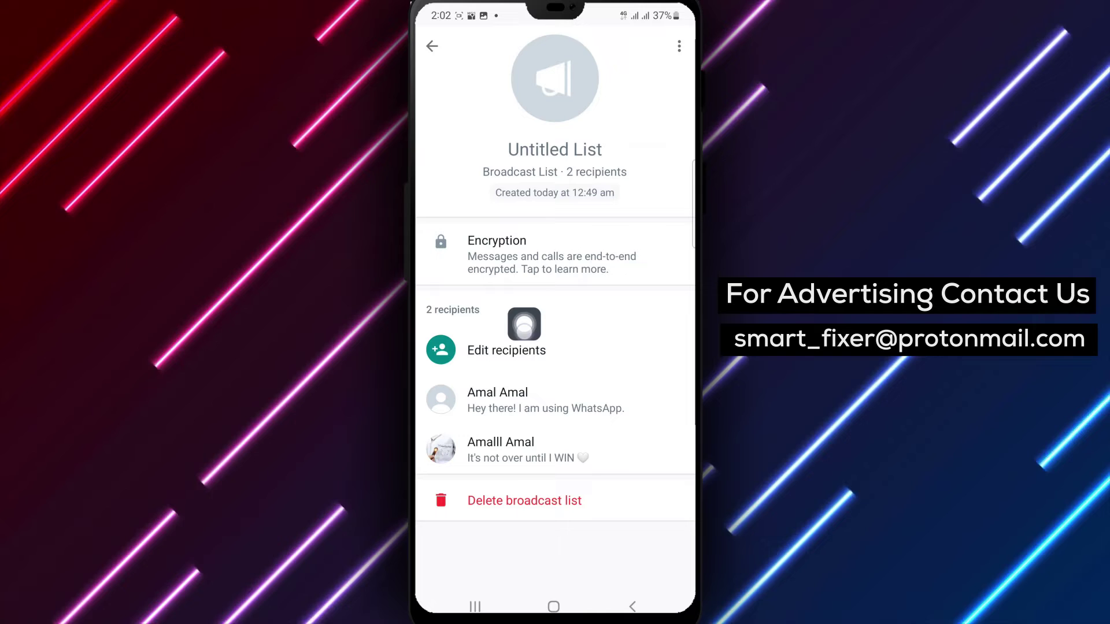
- Choose Verify security code for the first recipient, Amal
left_click(676, 396)
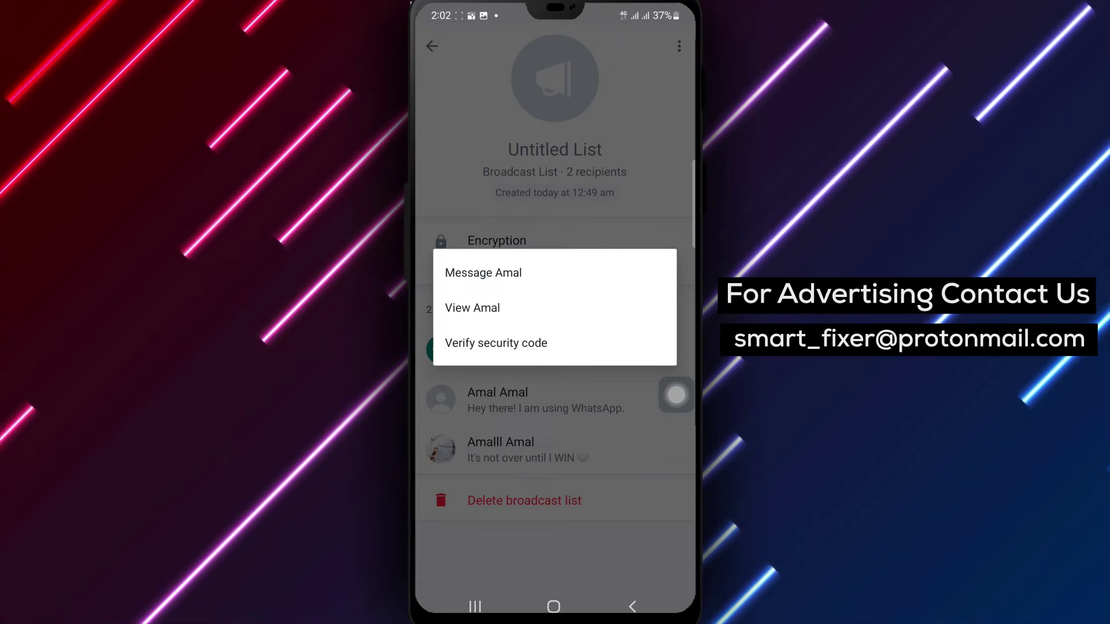
left_click(525, 340)
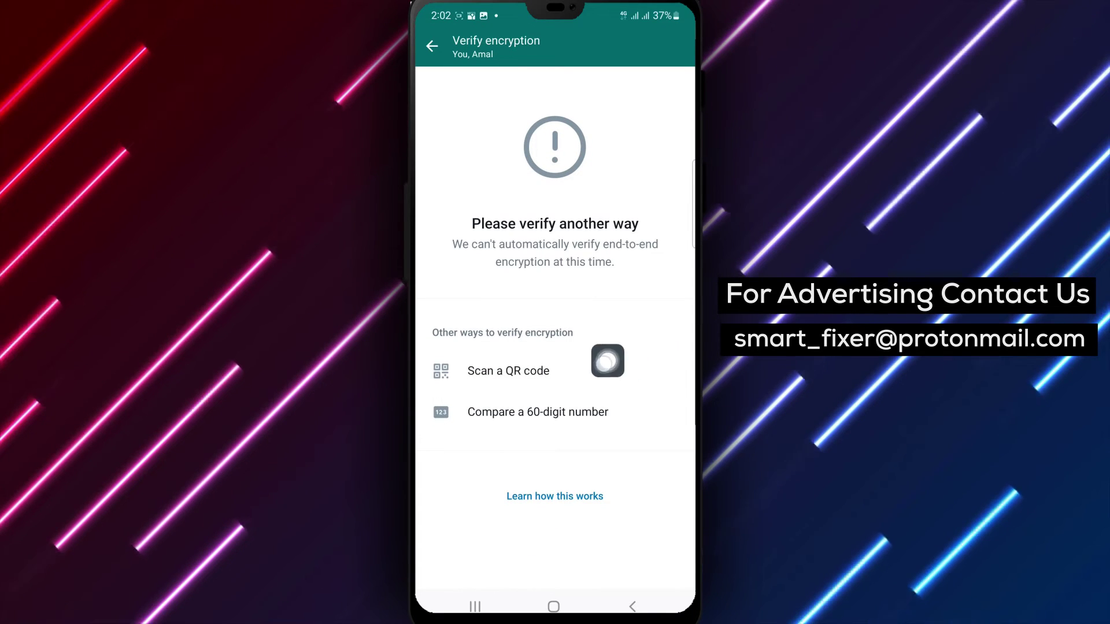
- Pick Scan a QR code to verify encryption with Amal
left_click(576, 349)
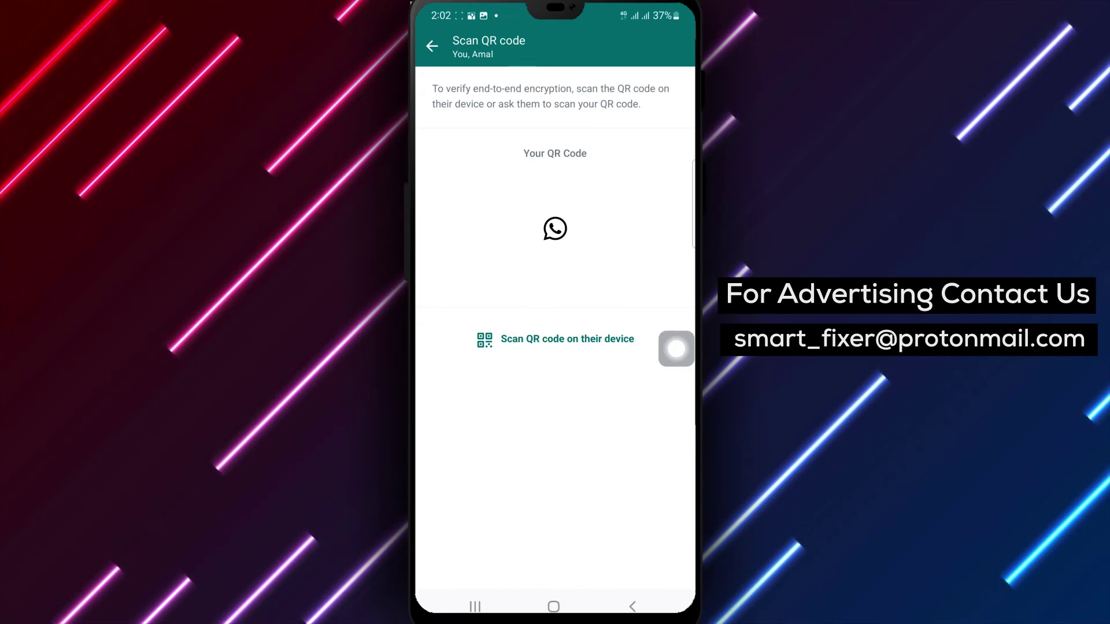
mouse_move(676, 349)
left_mouse_down()
mouse_move(544, 351)
mouse_move(478, 399)
left_mouse_up()
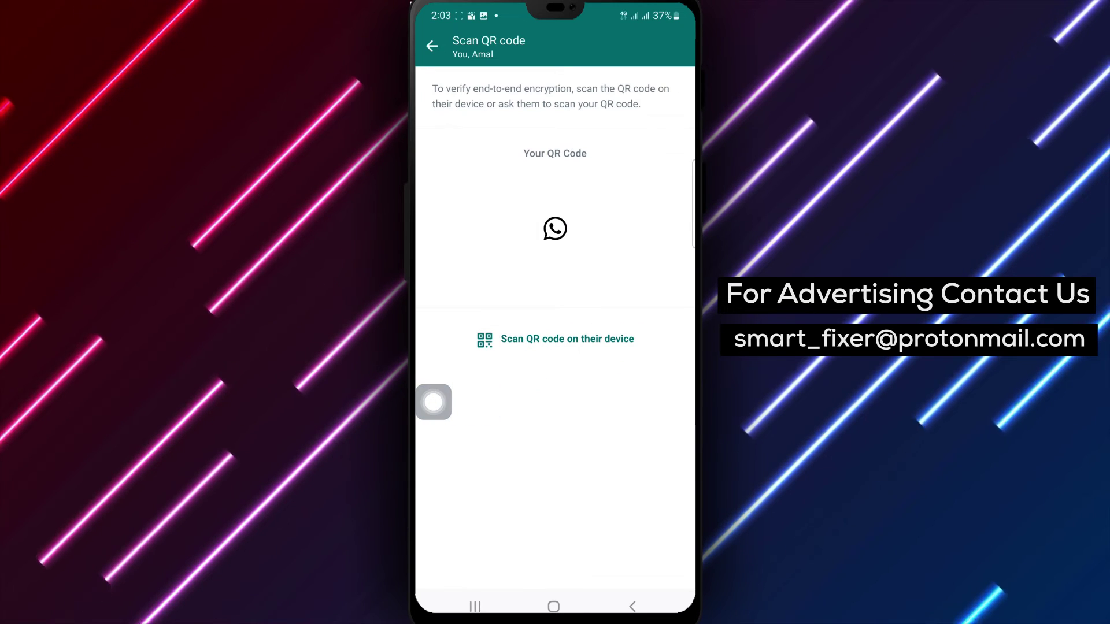
- Return to the Android home screen, leaving WhatsApp
left_click(554, 606)
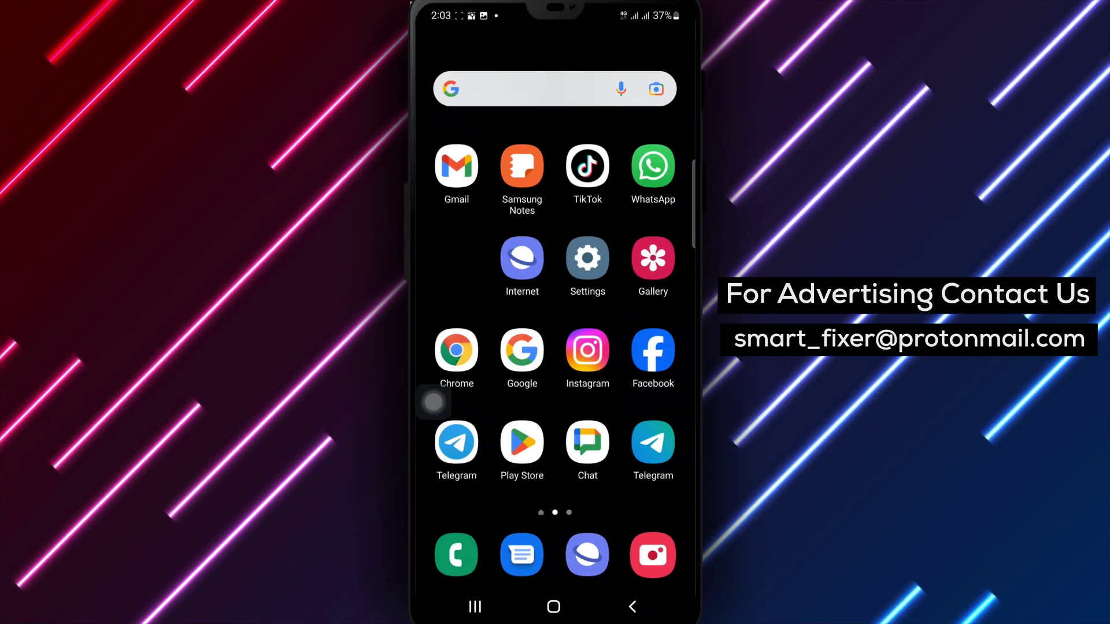